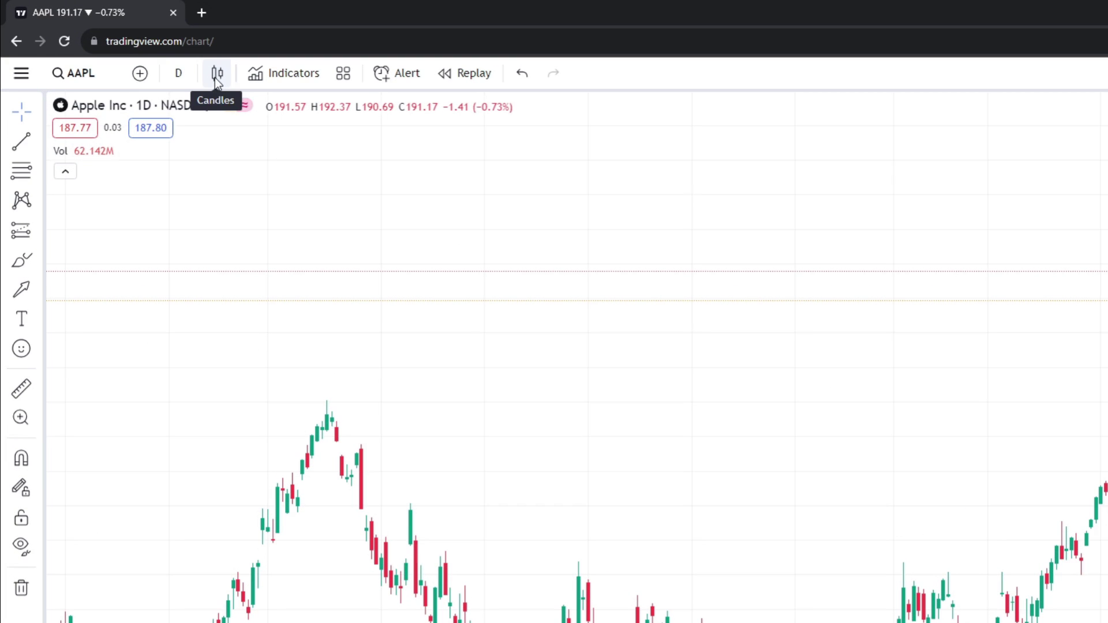
Step: Star Candles as a favourite chart type, leaving Apple's chart drawn as candlesticks
left_click(217, 75)
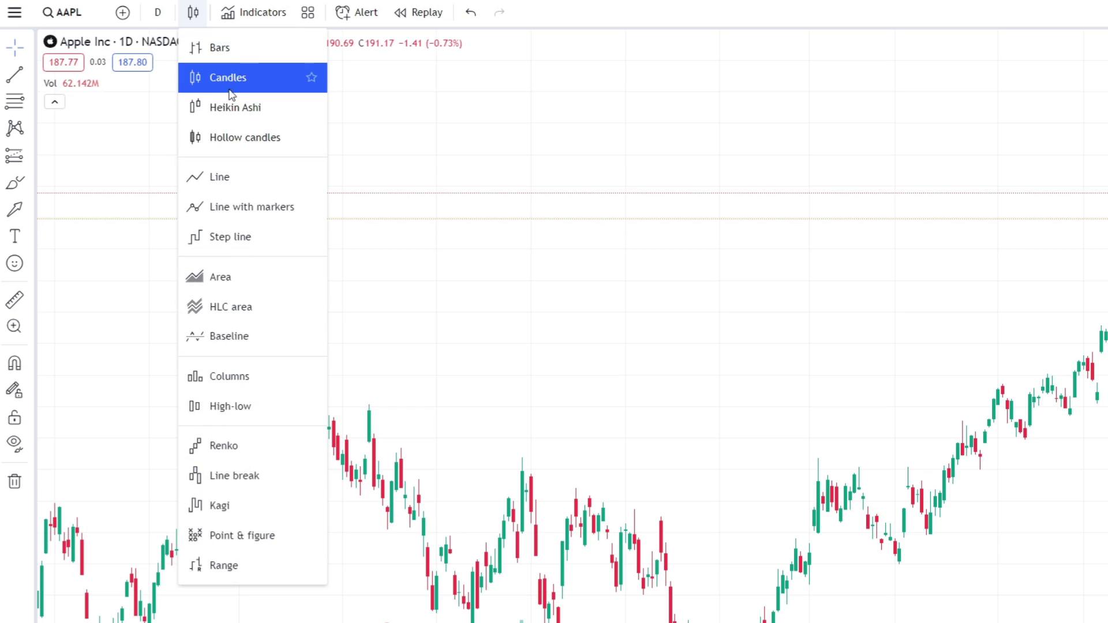
left_click(312, 78)
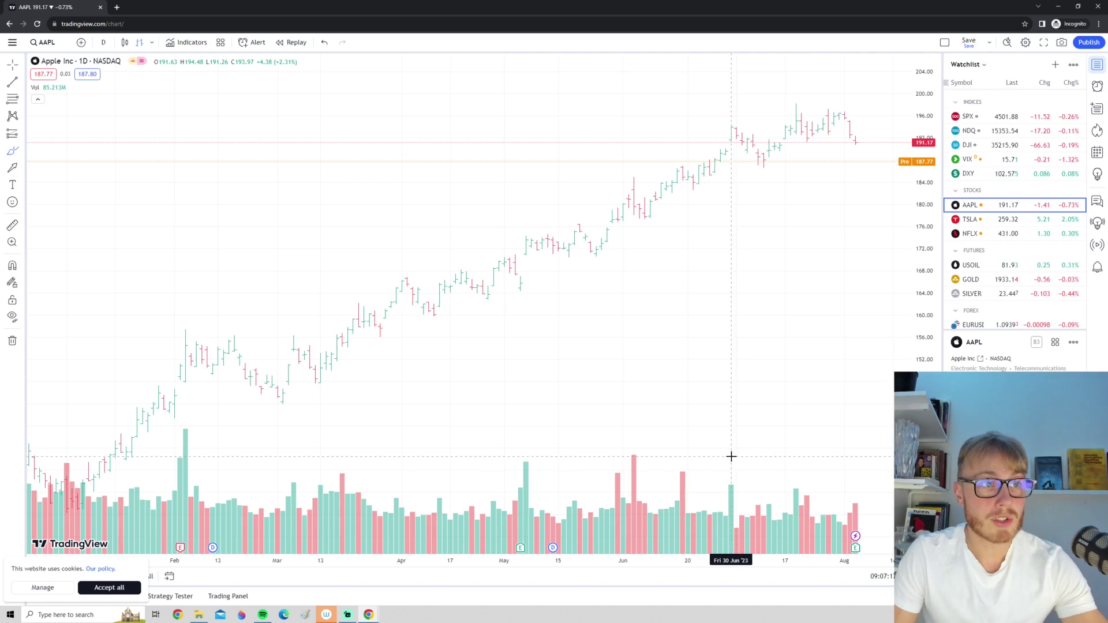
left_click(152, 42)
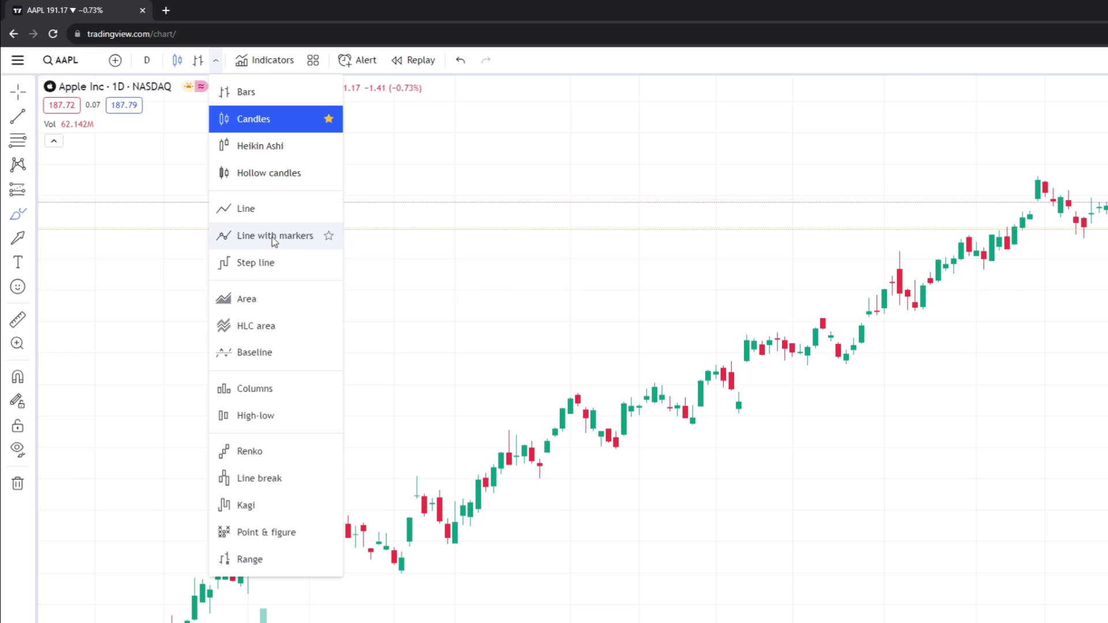
left_click(639, 326)
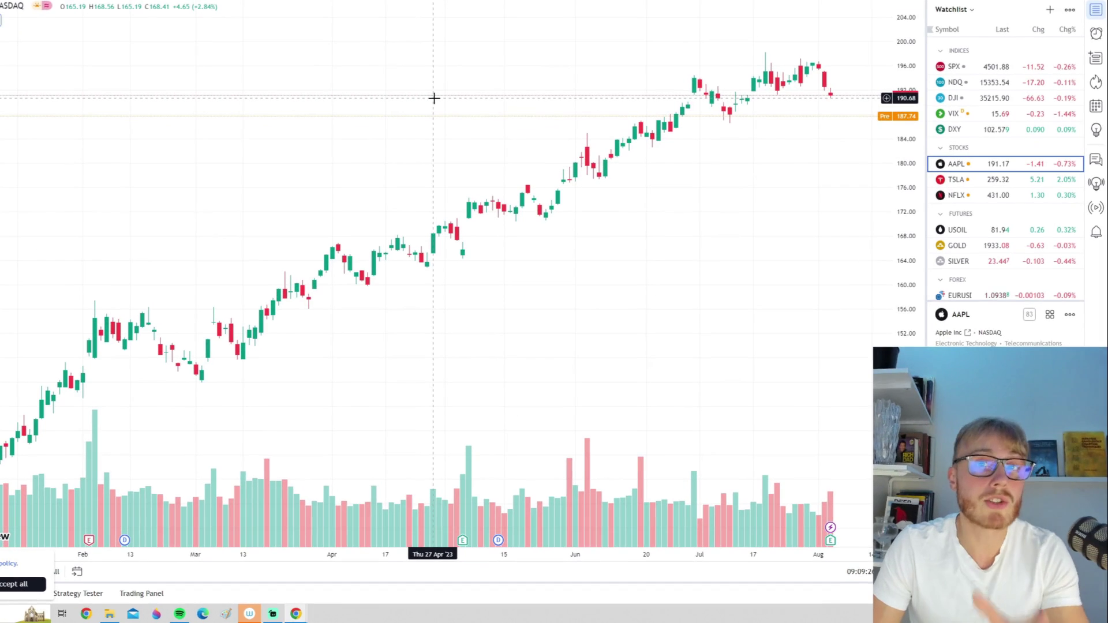
Step: Open the Chart settings dialog from the chart's context menu
right_click(434, 98)
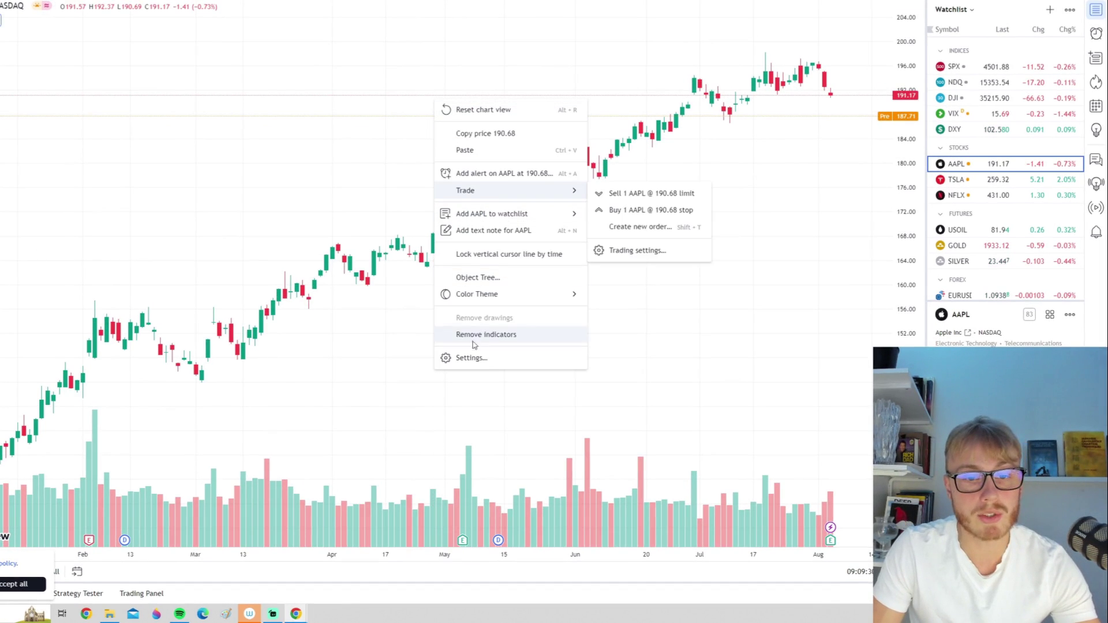
left_click(471, 359)
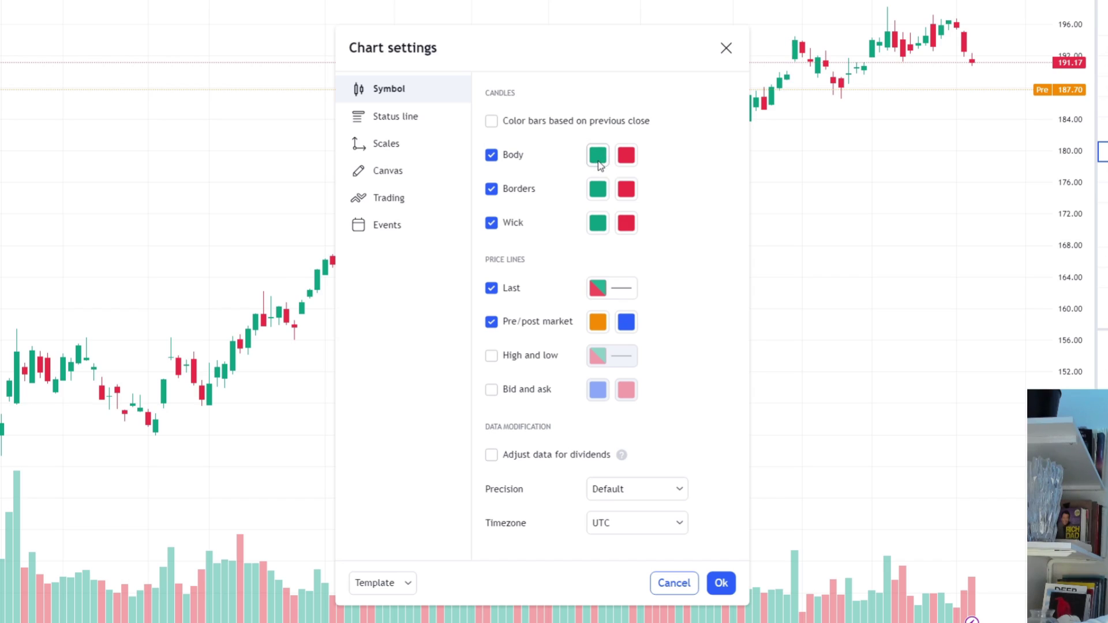
Step: Make candle bodies grey for rising and black for falling
left_click(599, 156)
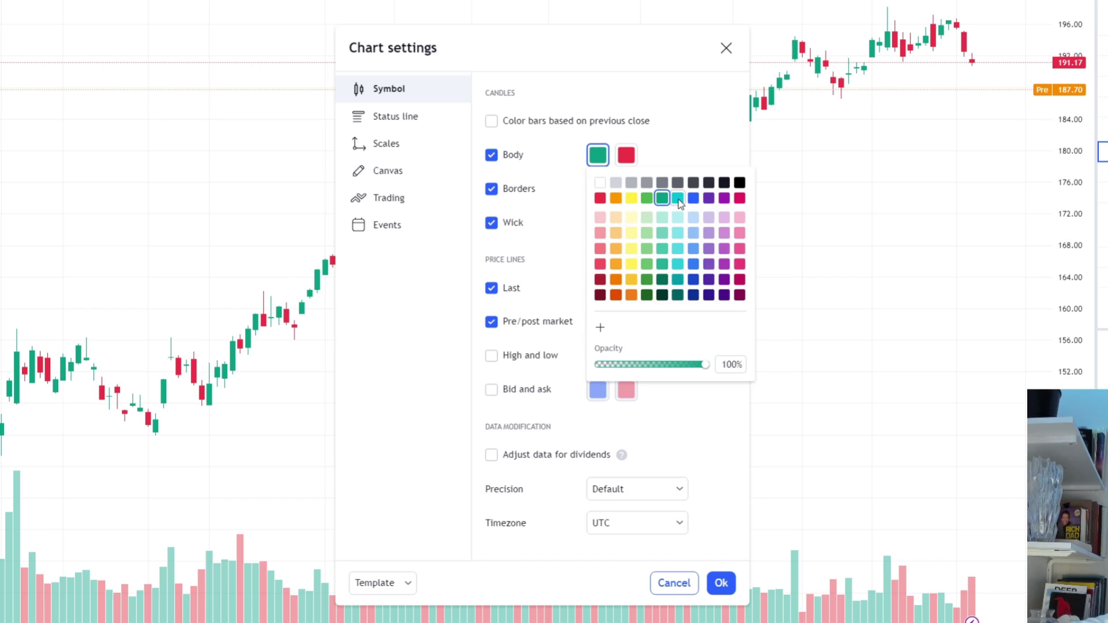
left_click(632, 182)
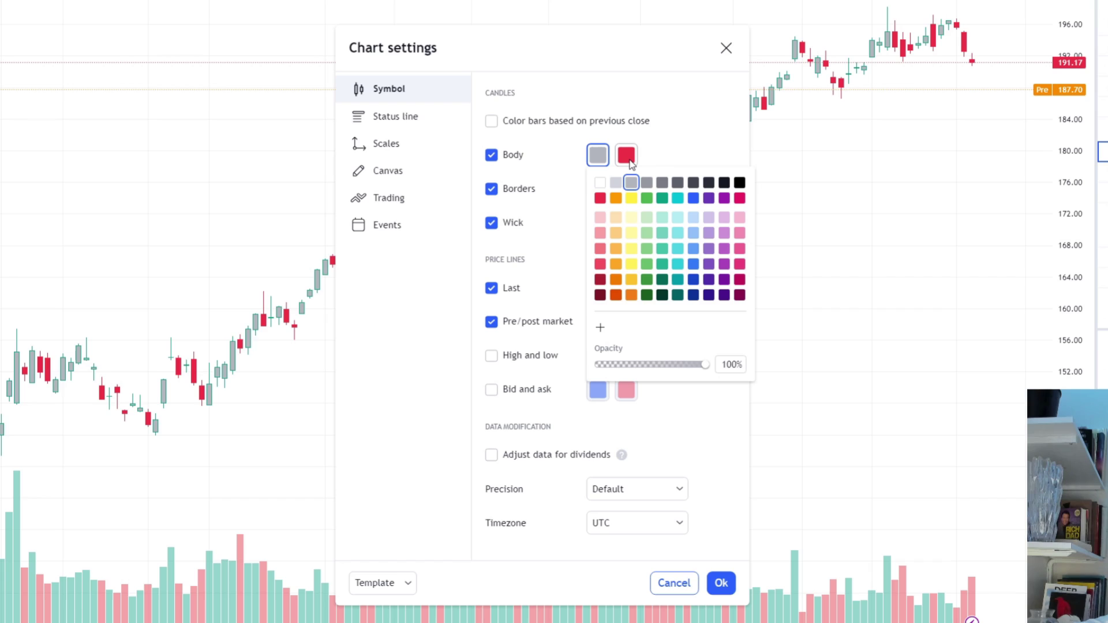
left_click(629, 157)
left_click(629, 157)
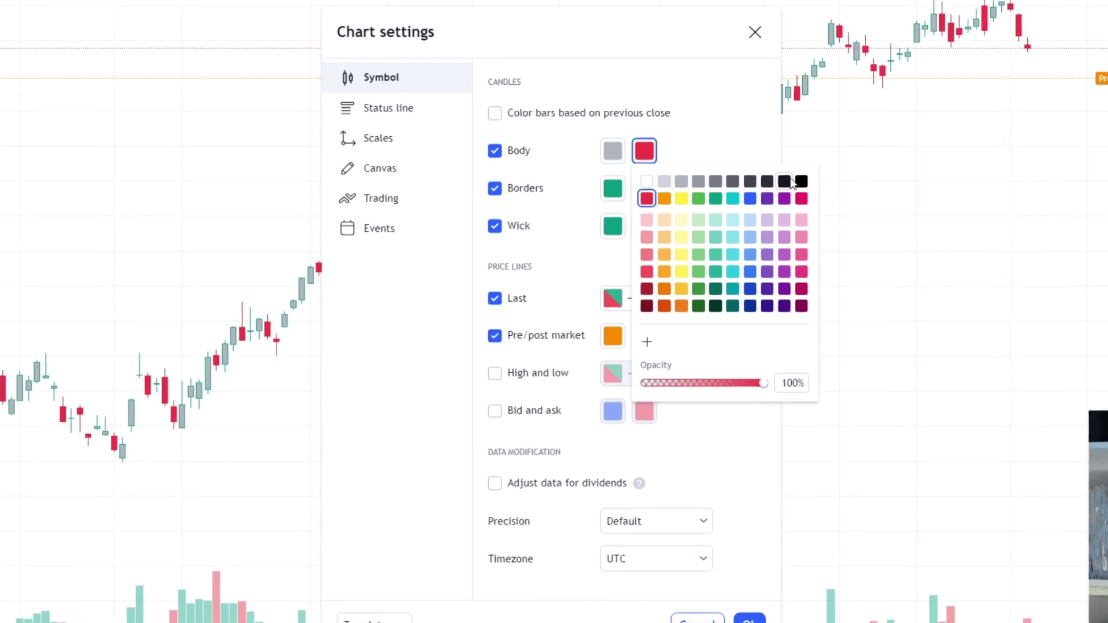
left_click(821, 181)
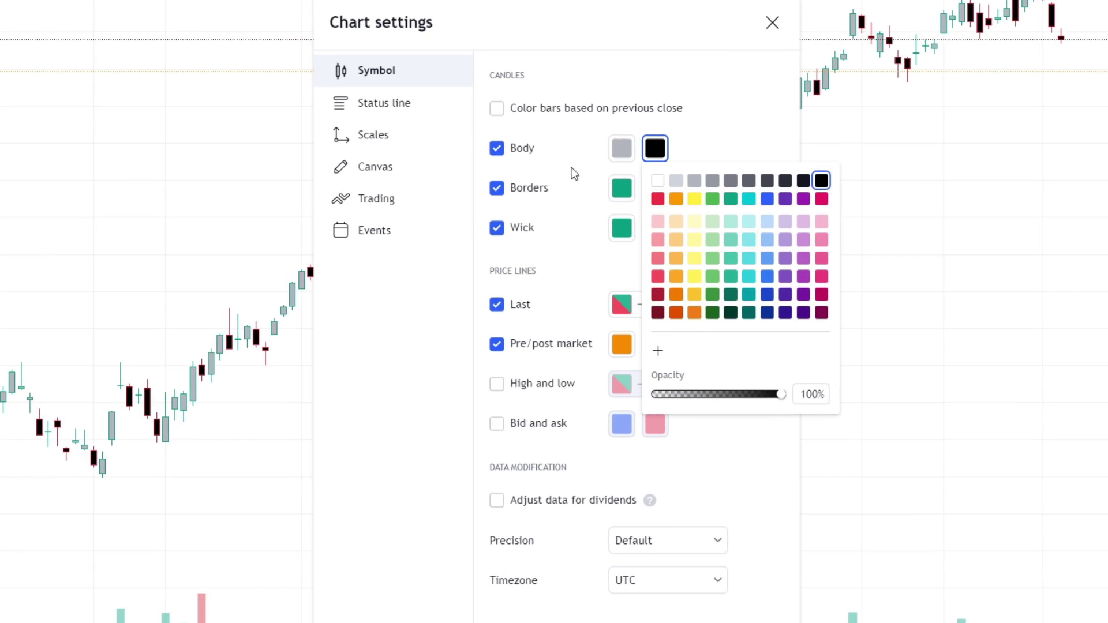
left_click(704, 140)
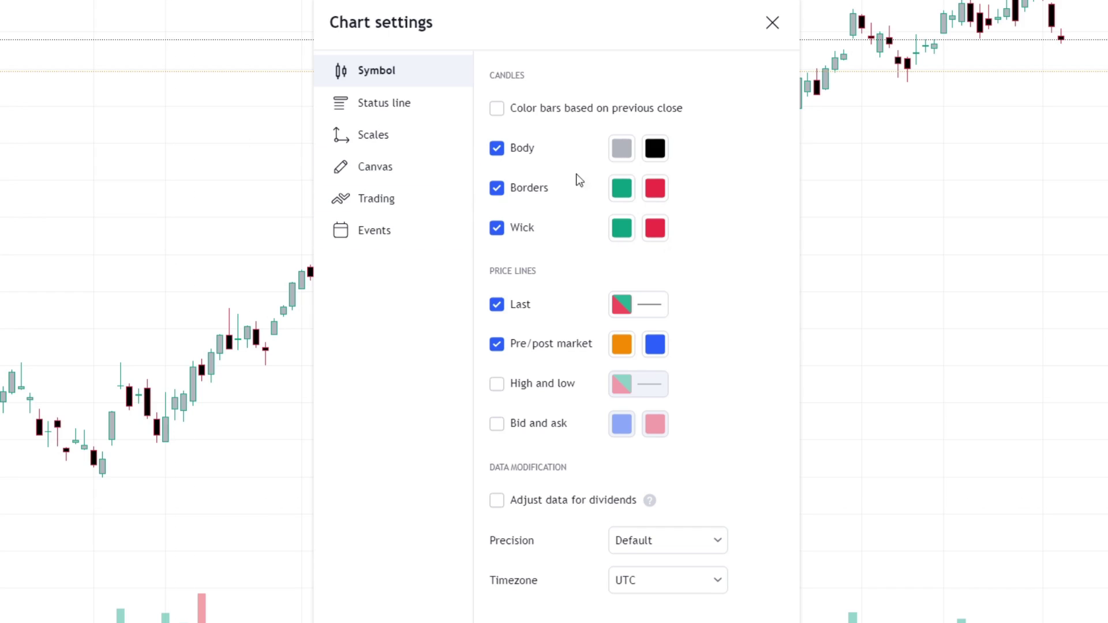
Step: Set both rising and falling candle borders to black
left_click(621, 199)
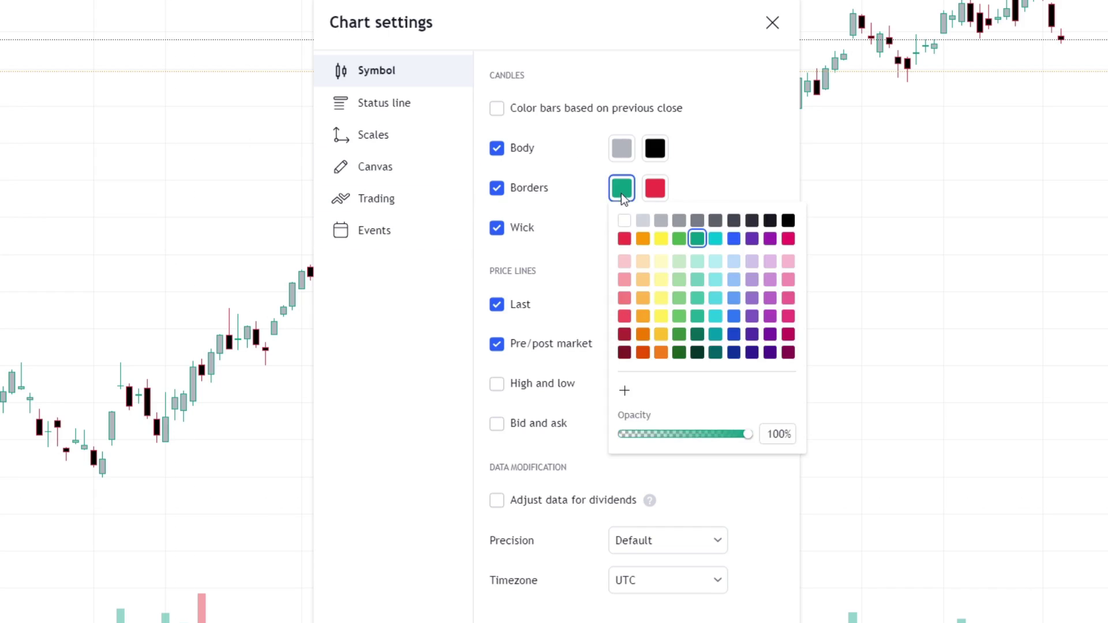
left_click(788, 220)
left_click(654, 188)
left_click(817, 220)
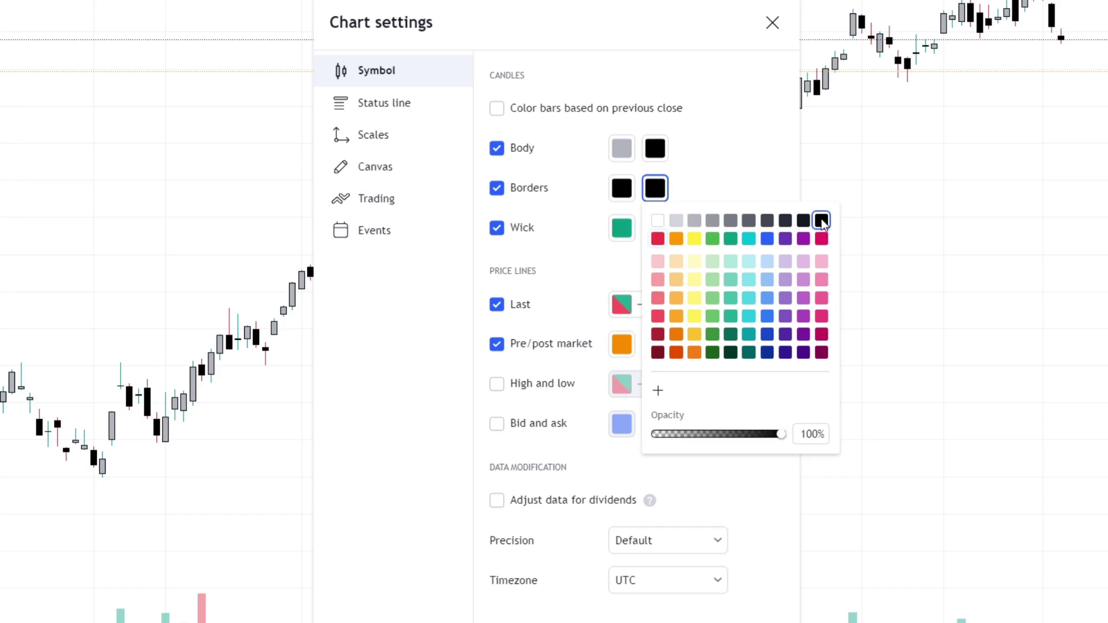
left_click(632, 234)
Step: Give rising wicks a darker grey and falling wicks black, then confirm the settings
left_click(627, 235)
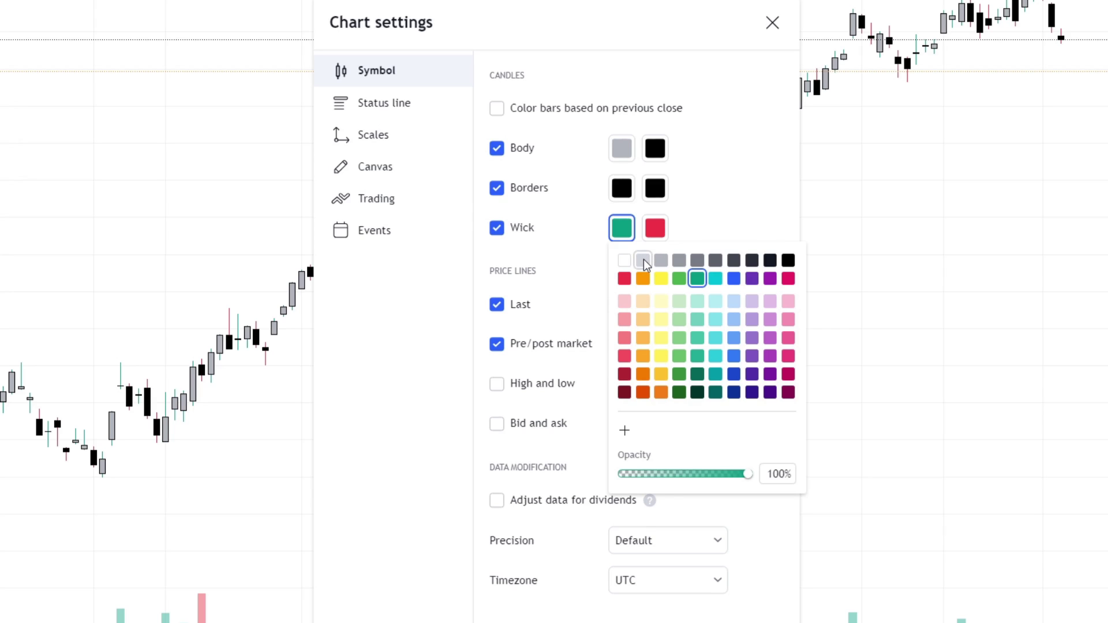
left_click(643, 261)
left_click(661, 261)
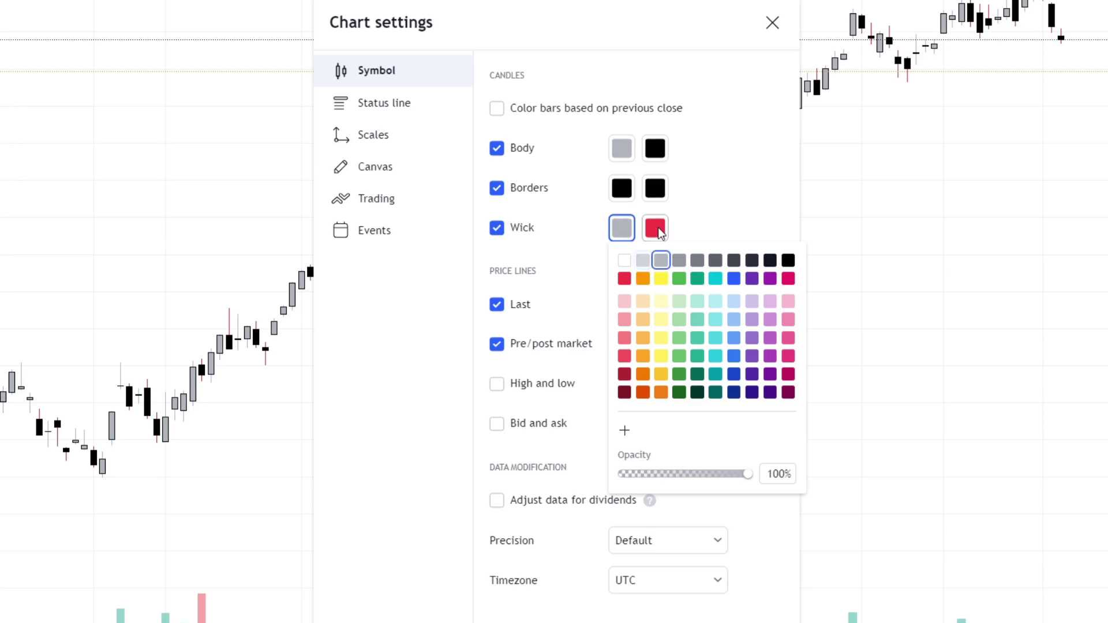
left_click(655, 228)
left_click(821, 260)
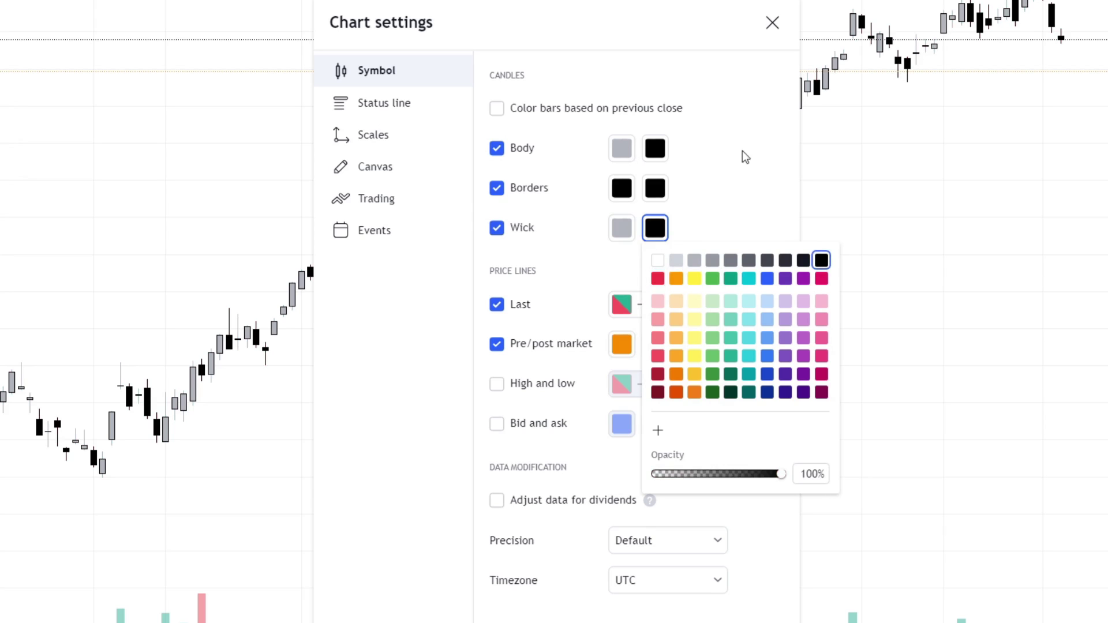
left_click(762, 570)
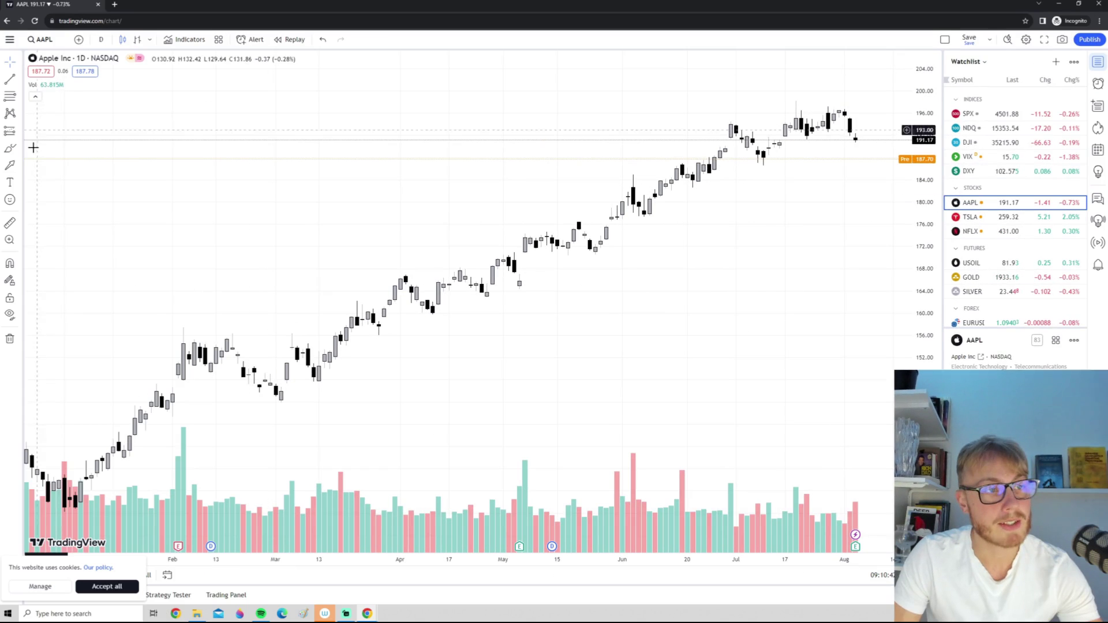
Step: Turn on OHLC values in the status line, keeping the symbol title shown
mouse_move(647, 132)
left_mouse_down()
mouse_move(196, 317)
mouse_move(198, 282)
mouse_move(568, 139)
left_mouse_up()
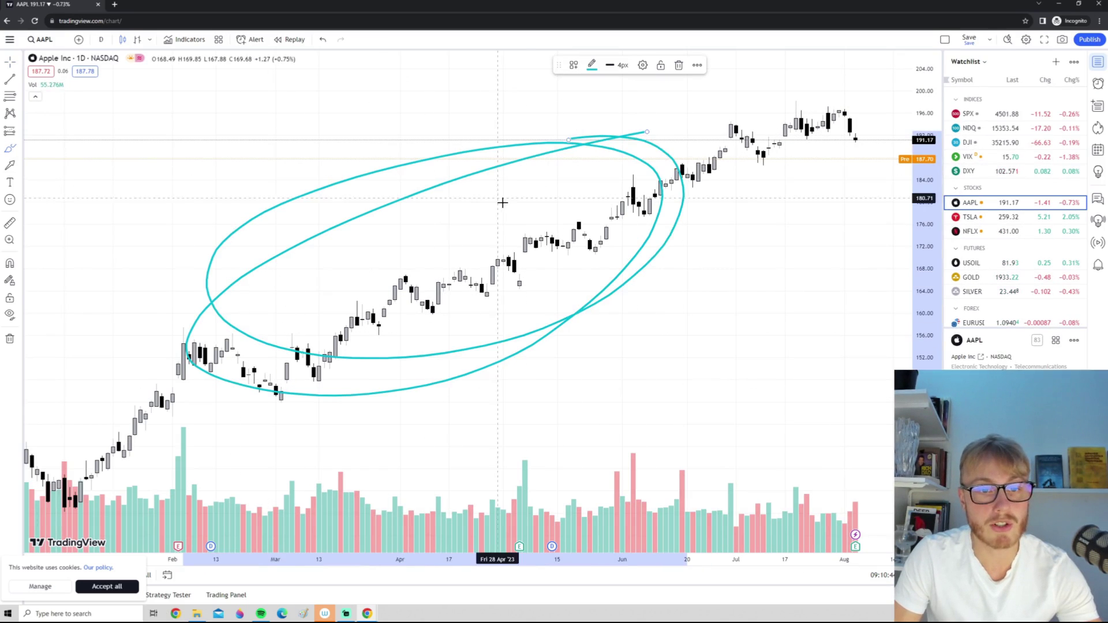
key("Delete")
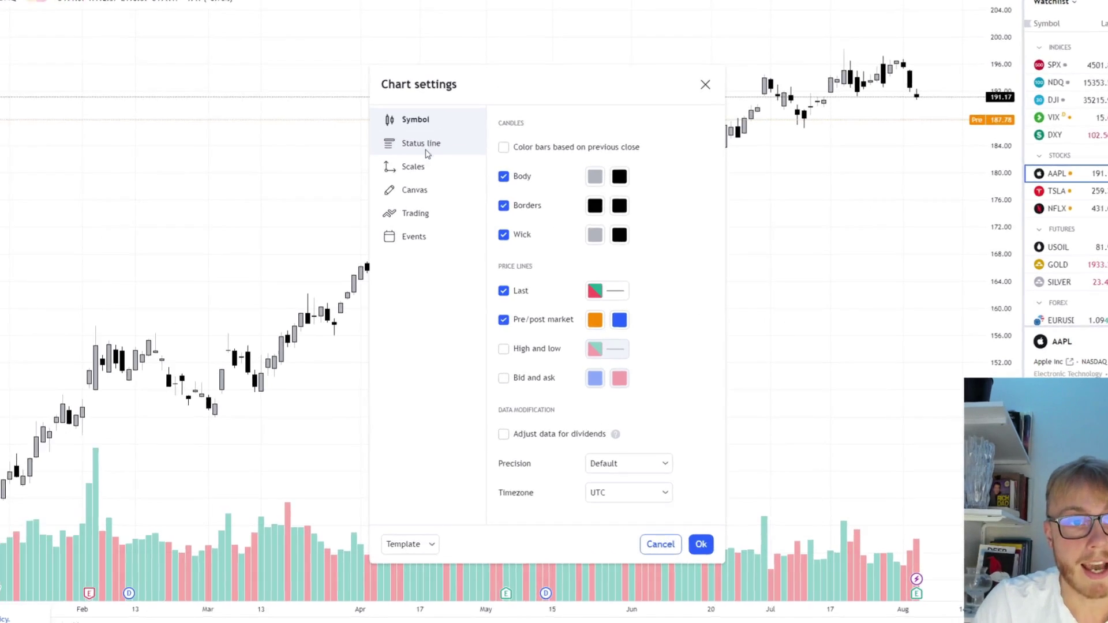
left_click(426, 152)
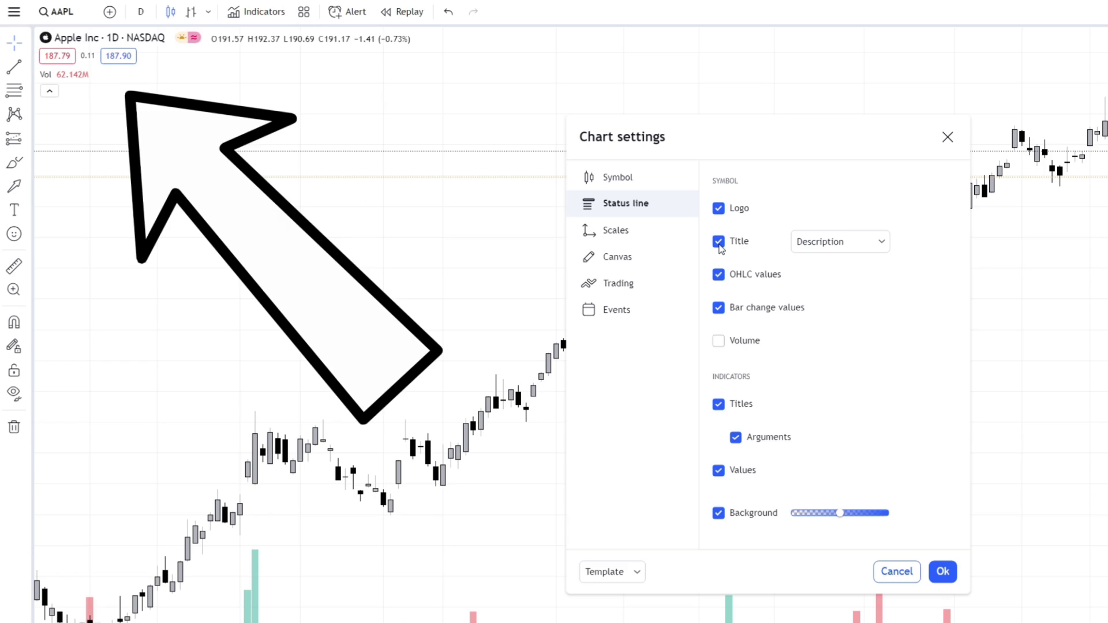
left_click(720, 244)
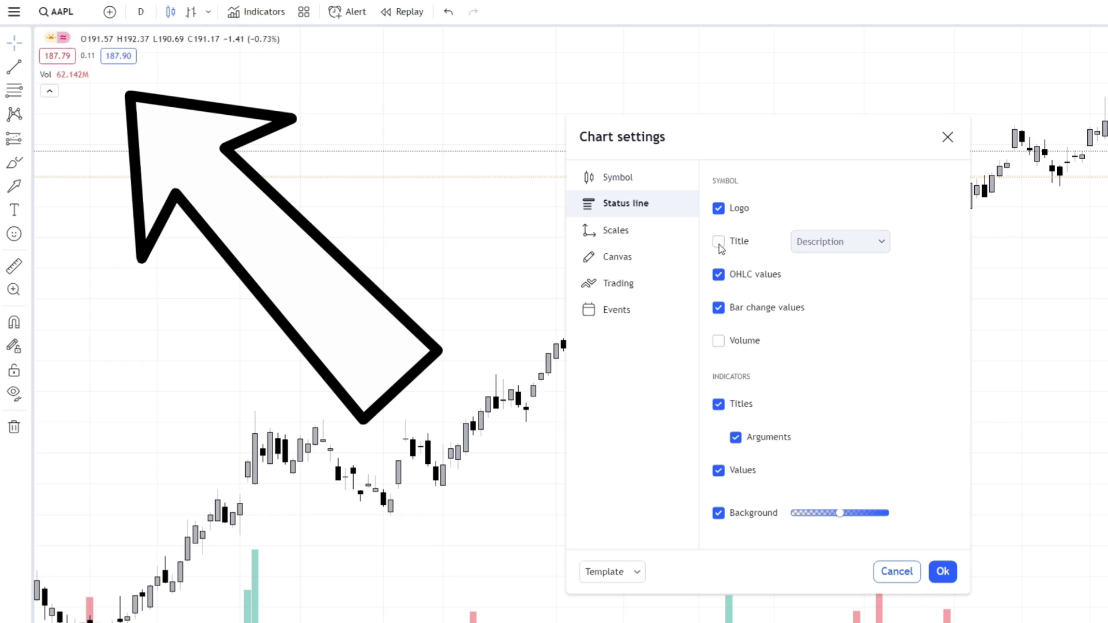
left_click(720, 243)
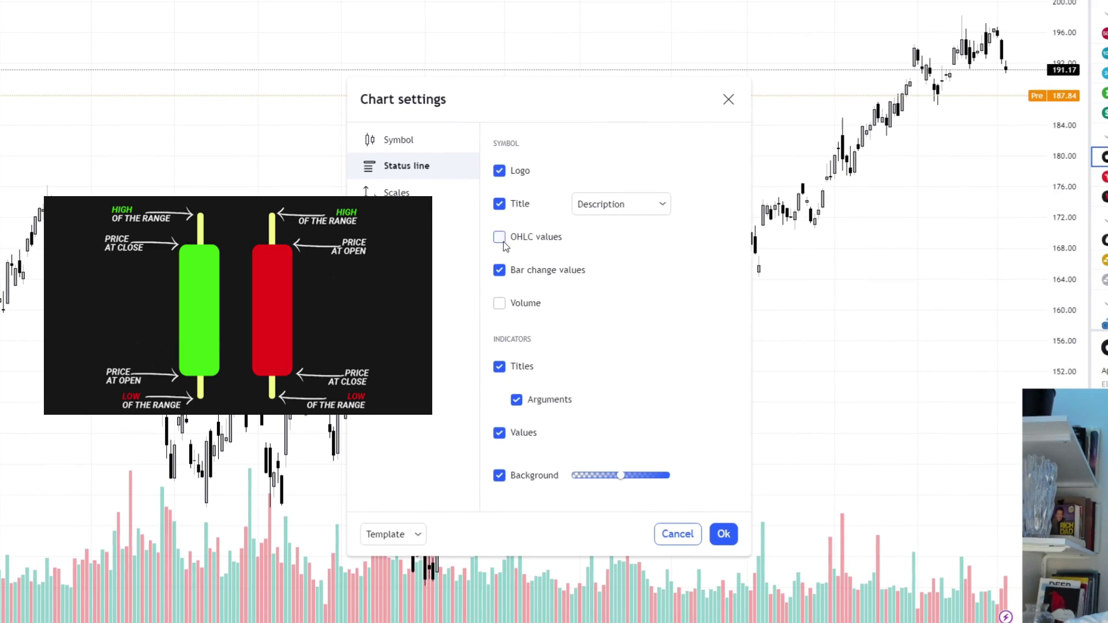
left_click(501, 239)
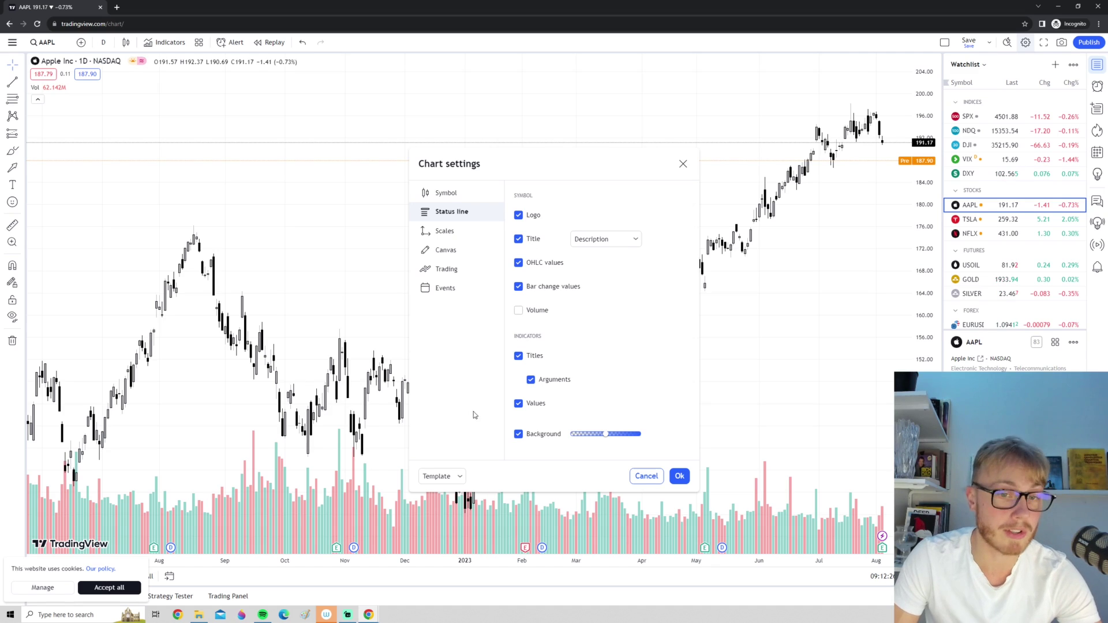
Step: Toggle the Symbol name, last price and Bid and ask scale labels, ending with only the last price shown
left_click(465, 239)
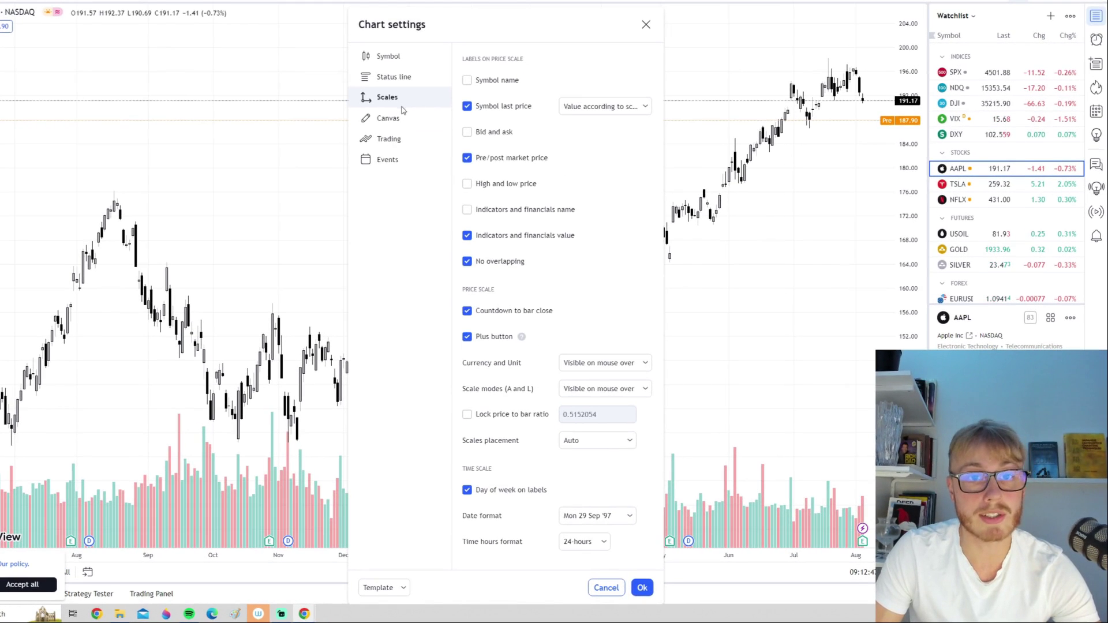
left_click(467, 81)
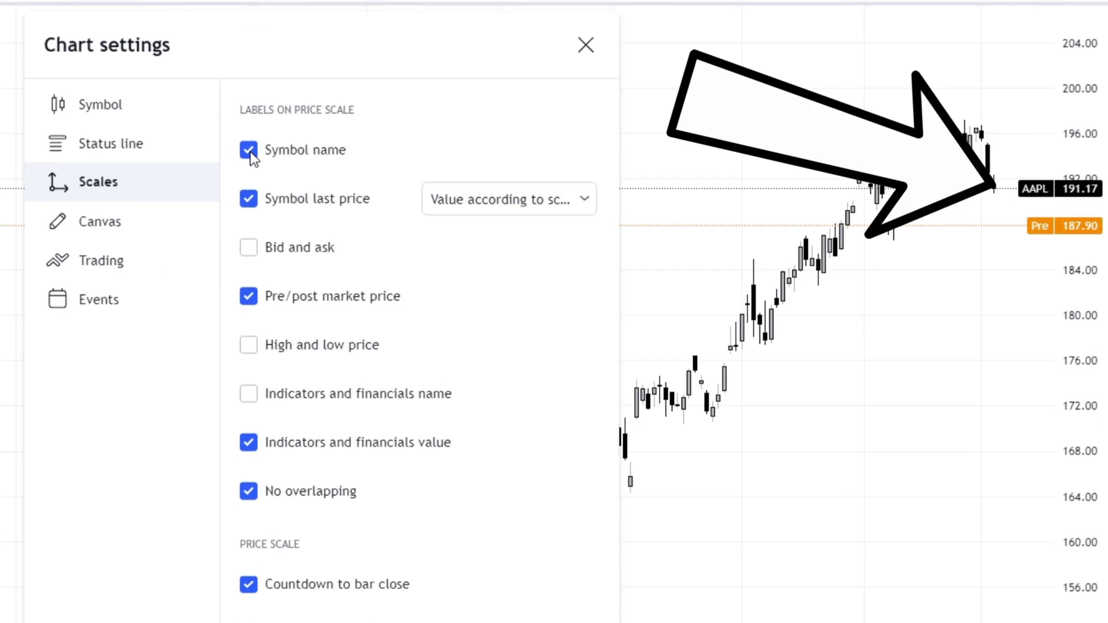
left_click(250, 151)
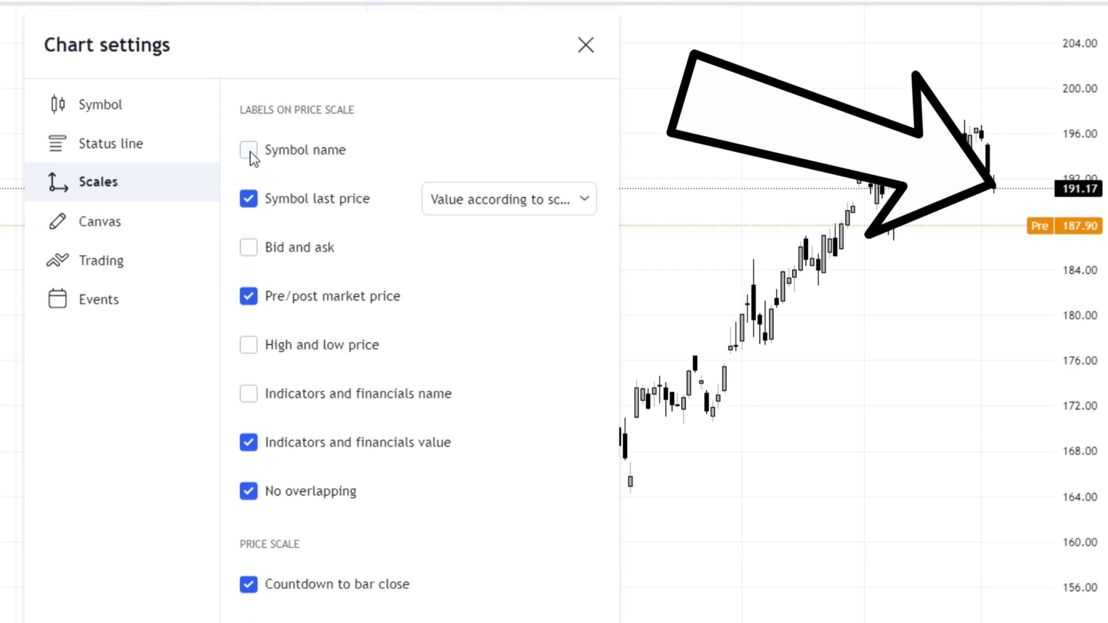
left_click(248, 200)
left_click(248, 199)
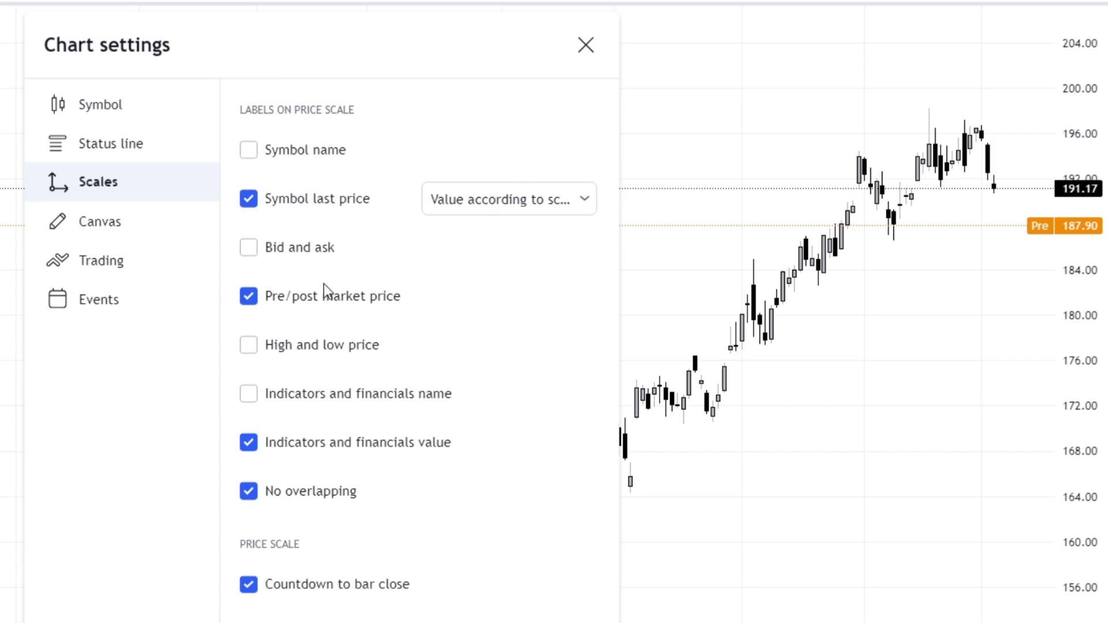
left_click(249, 200)
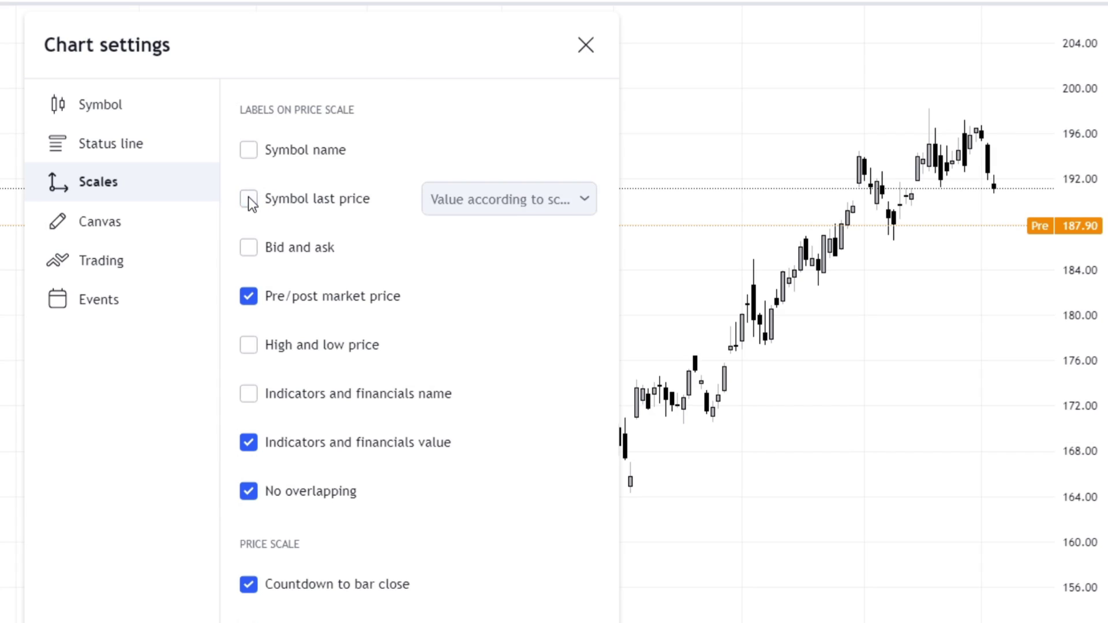
left_click(248, 199)
left_click(248, 198)
left_click(248, 198)
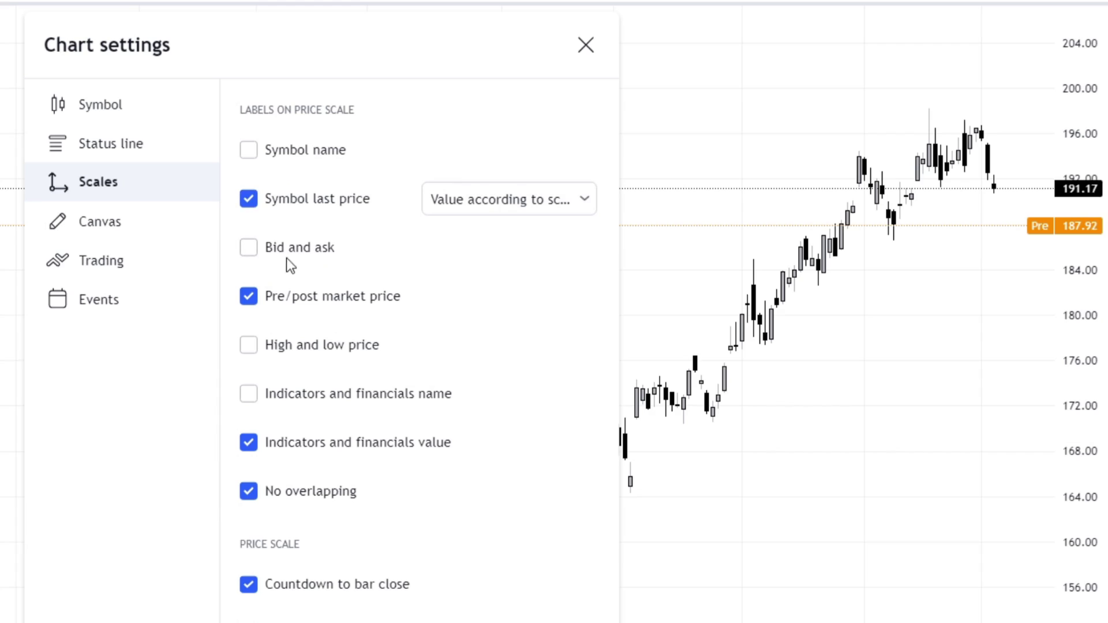
left_click(253, 251)
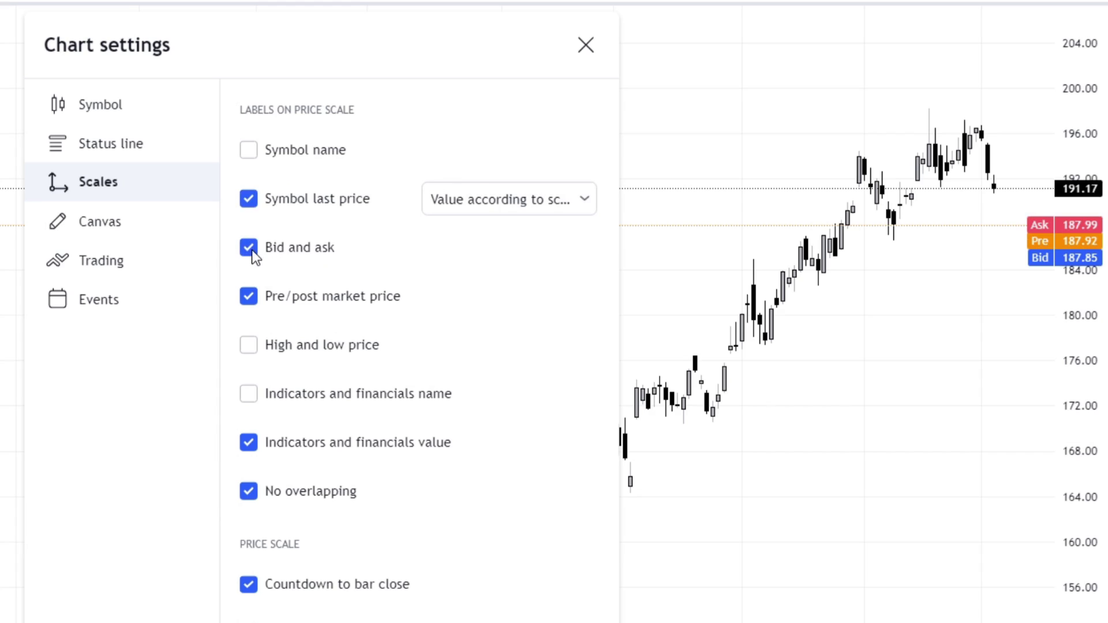
left_click(251, 249)
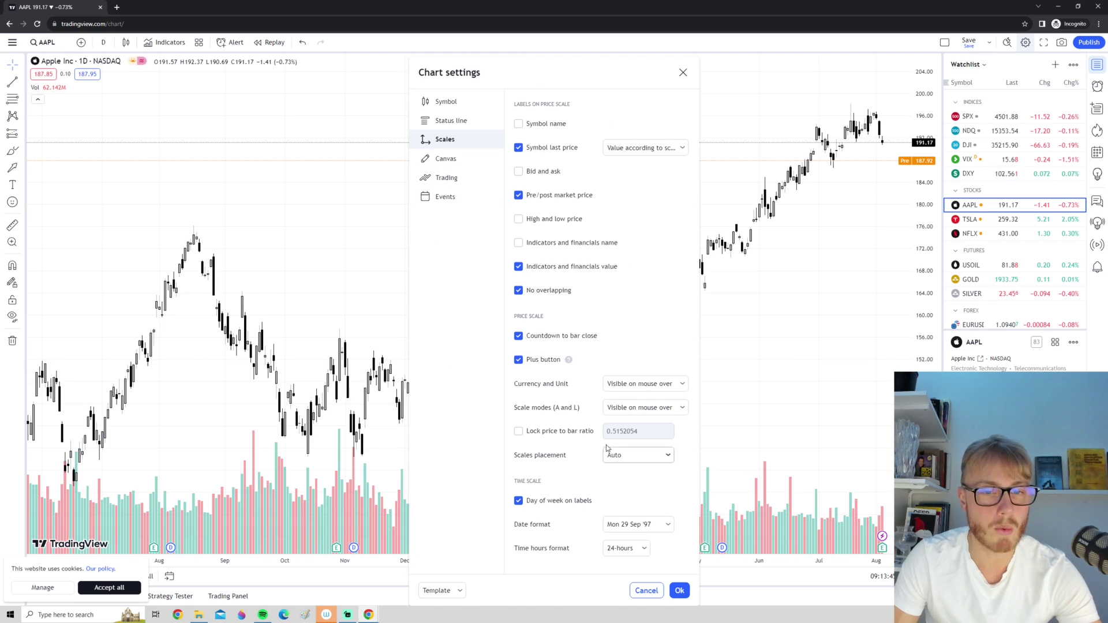
left_click(469, 164)
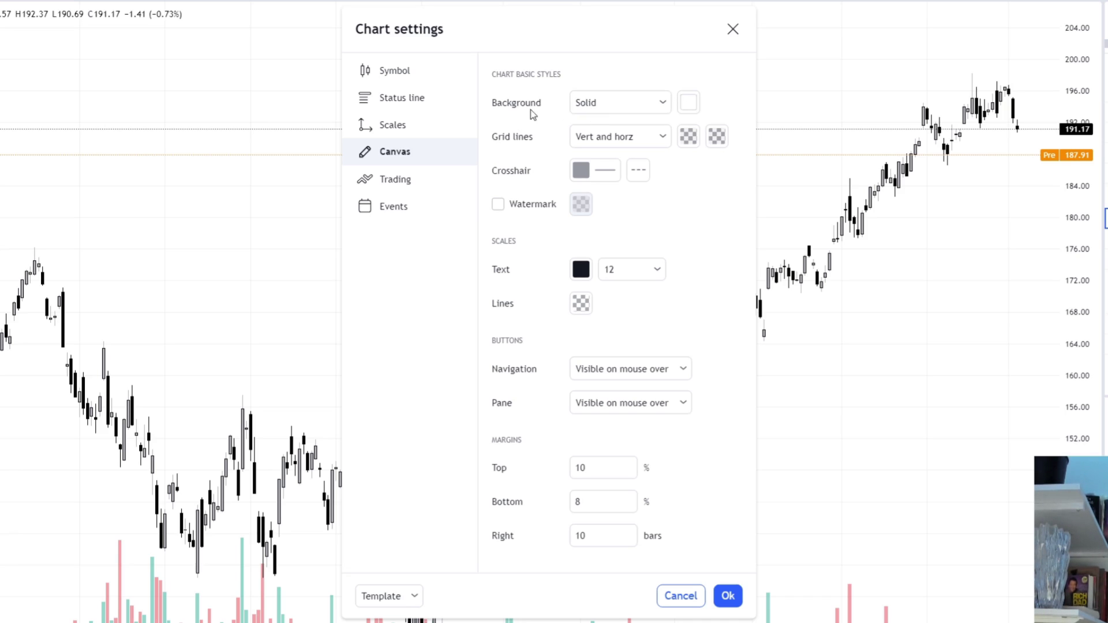
Step: Set the chart's solid background colour to black
left_click(690, 104)
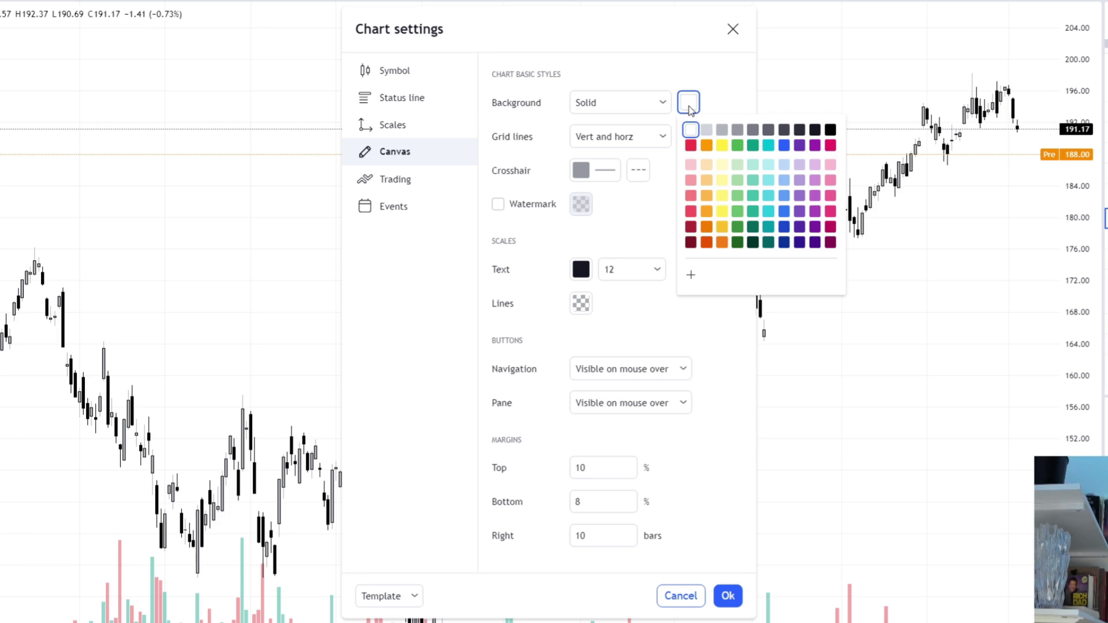
left_click(830, 130)
left_click(682, 250)
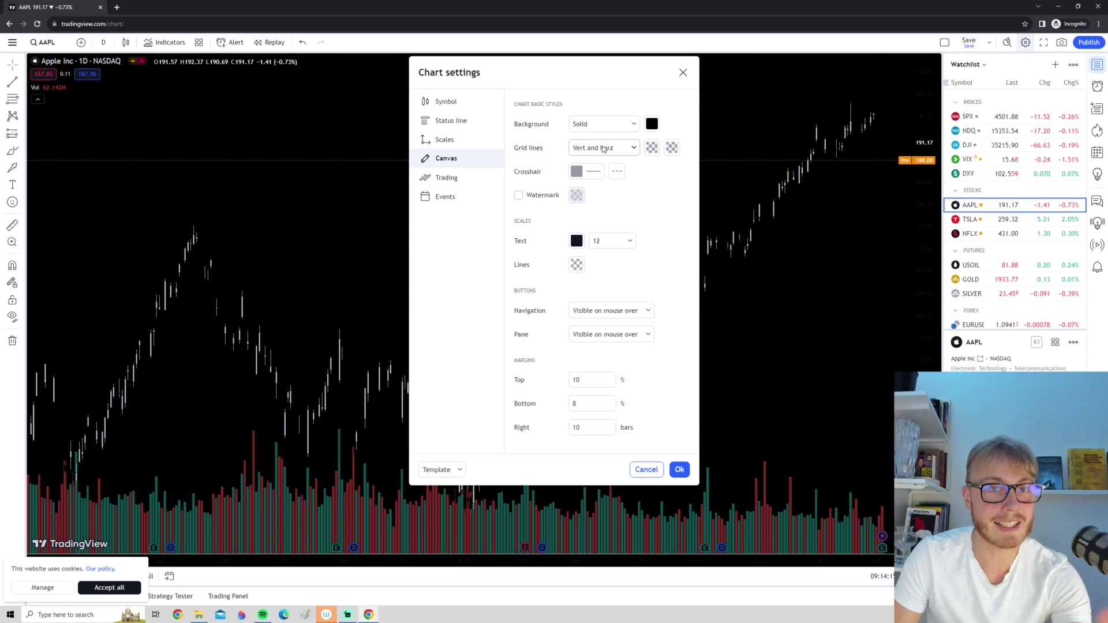
Step: Look at the Symbol page, then return to Canvas and open the Background style list
left_click(455, 107)
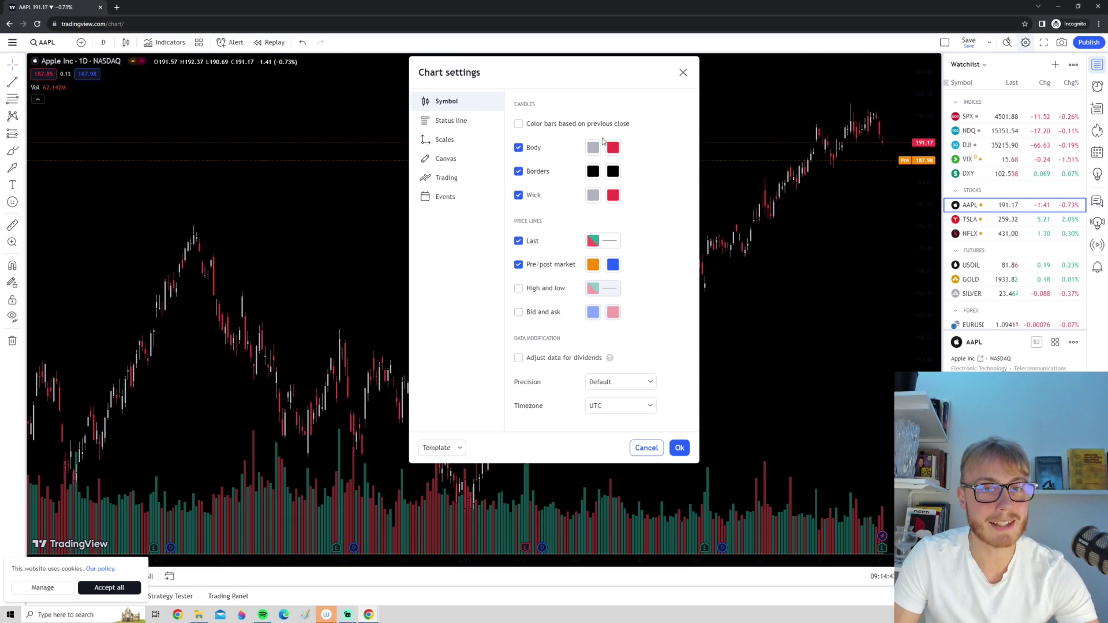
left_click(446, 160)
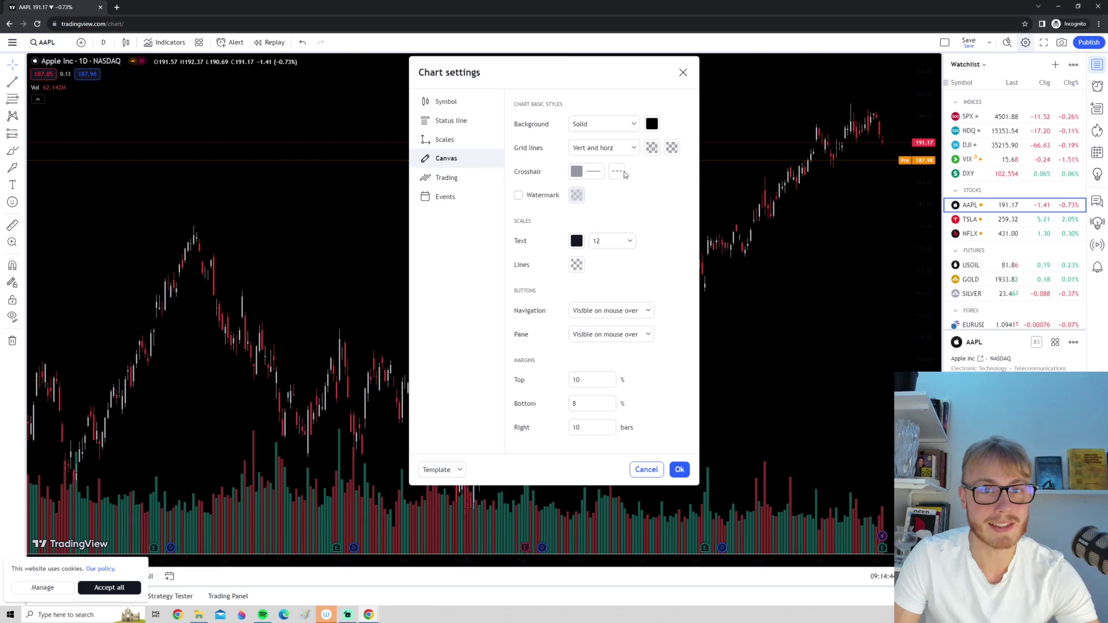
left_click(619, 128)
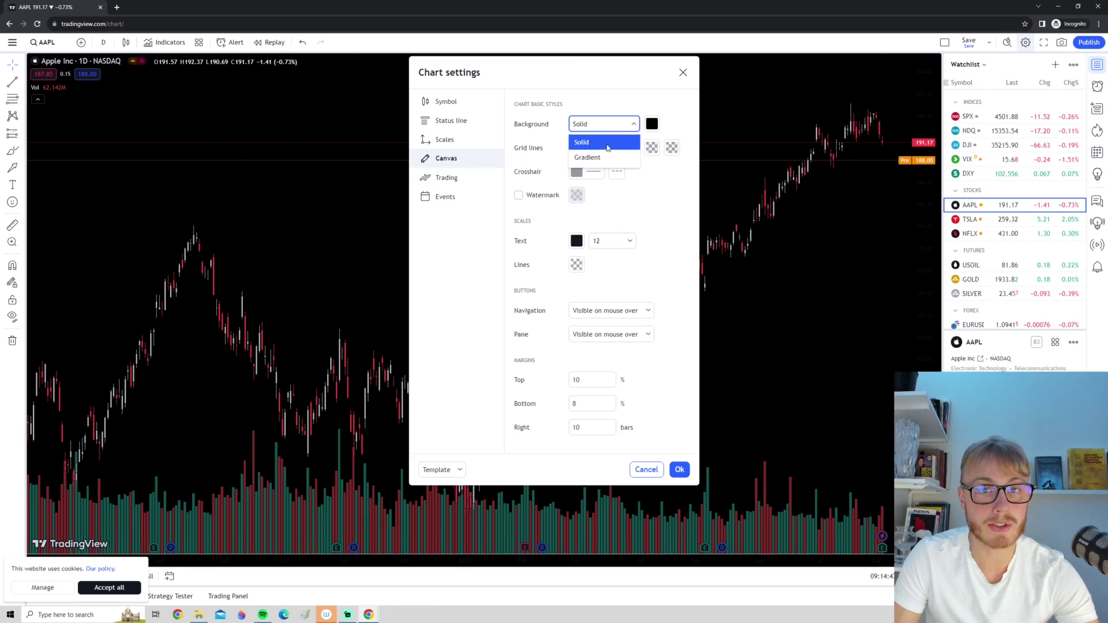
Step: Switch the background to a gradient running from white at the top to black below
left_click(595, 160)
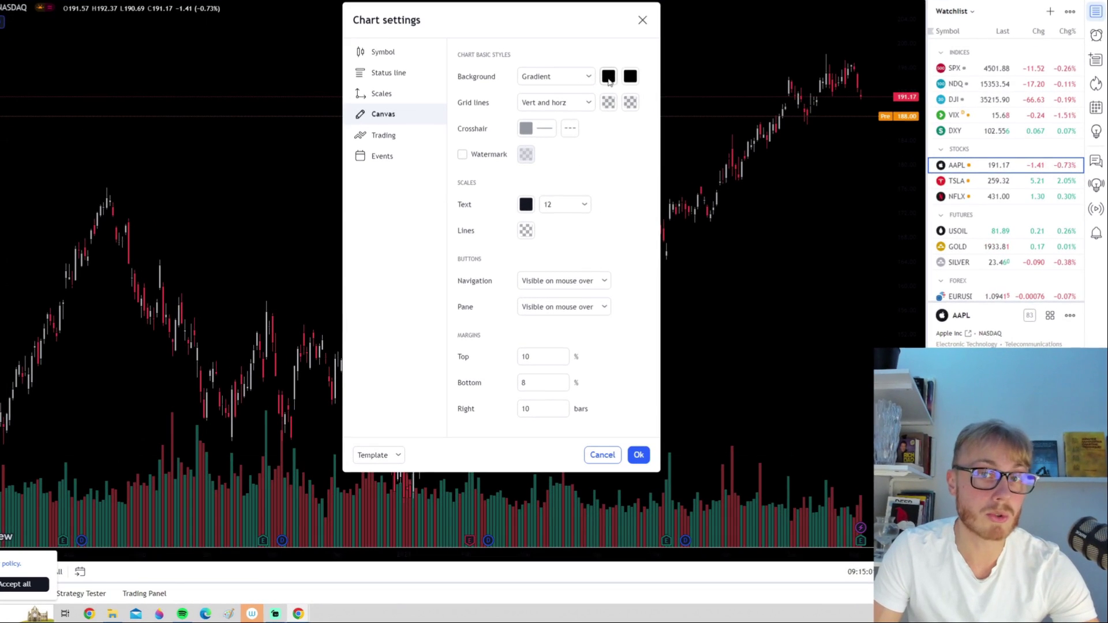
left_click(609, 78)
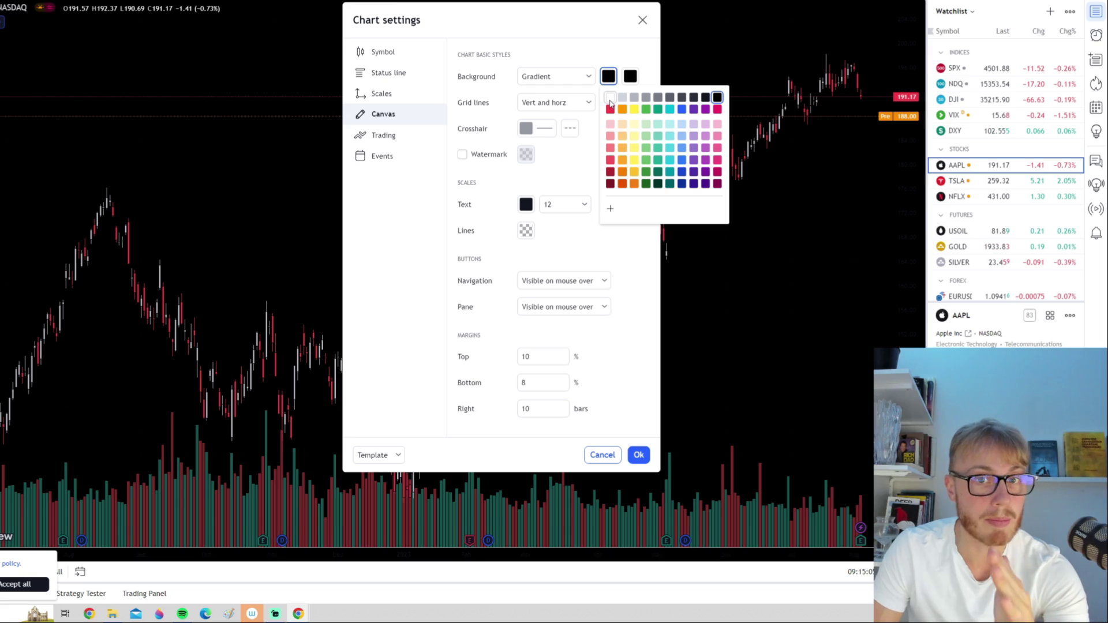
left_click(610, 97)
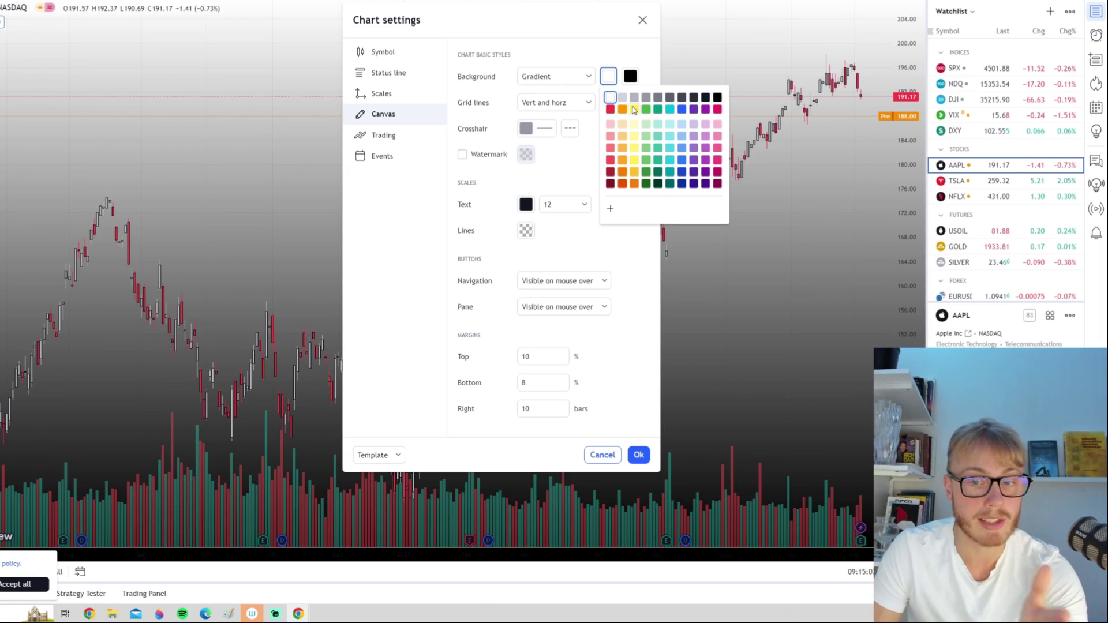
left_click(585, 169)
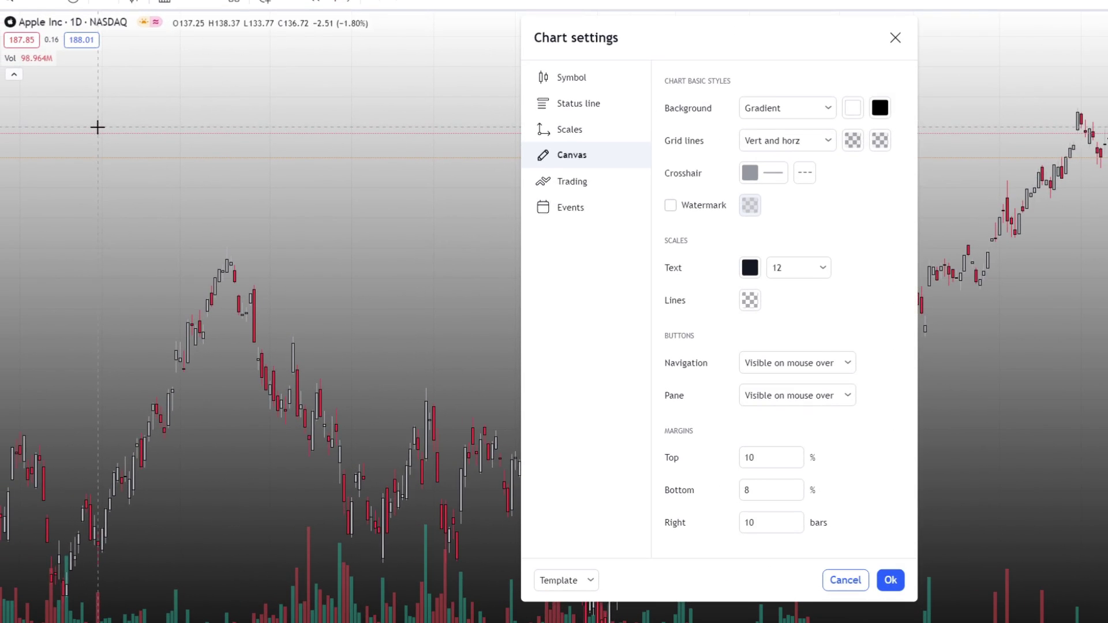
left_click_drag(244, 125, 434, 122)
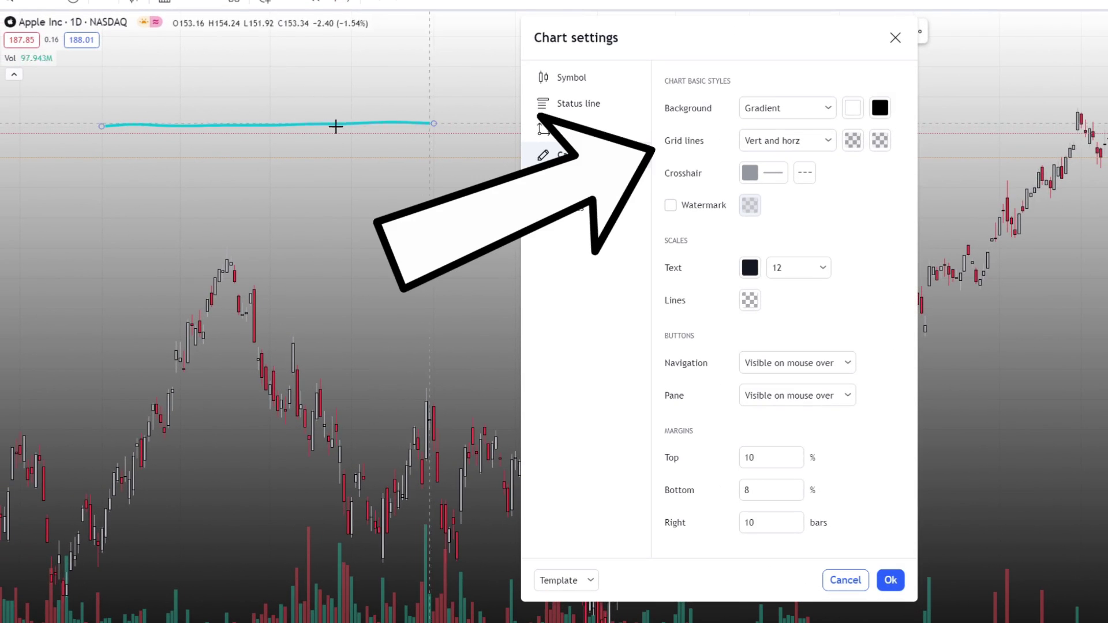
left_click_drag(273, 52, 265, 263)
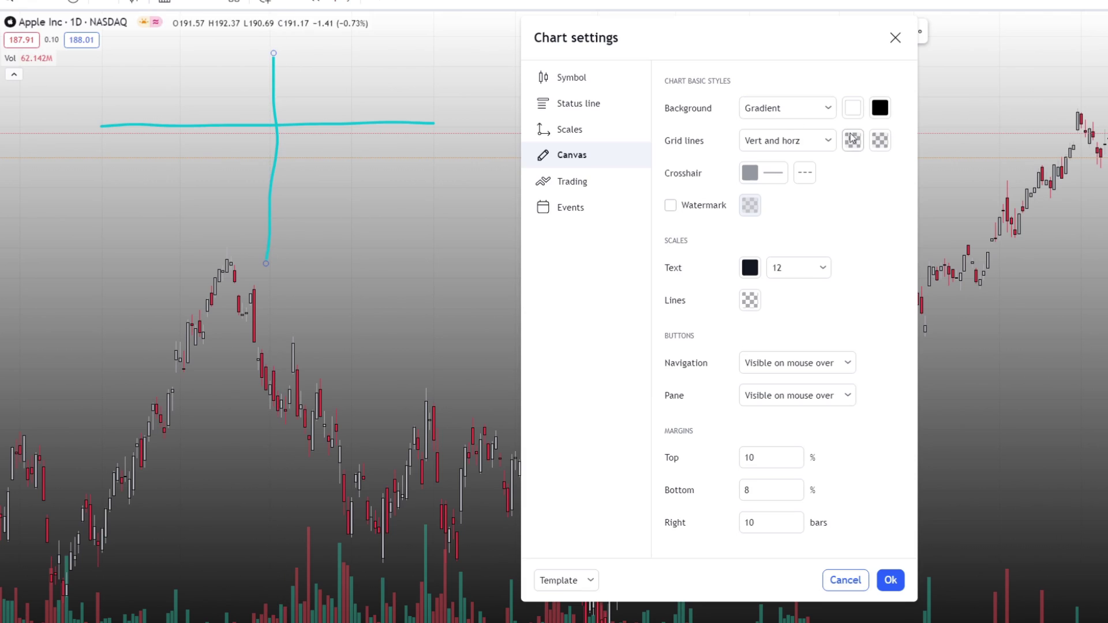